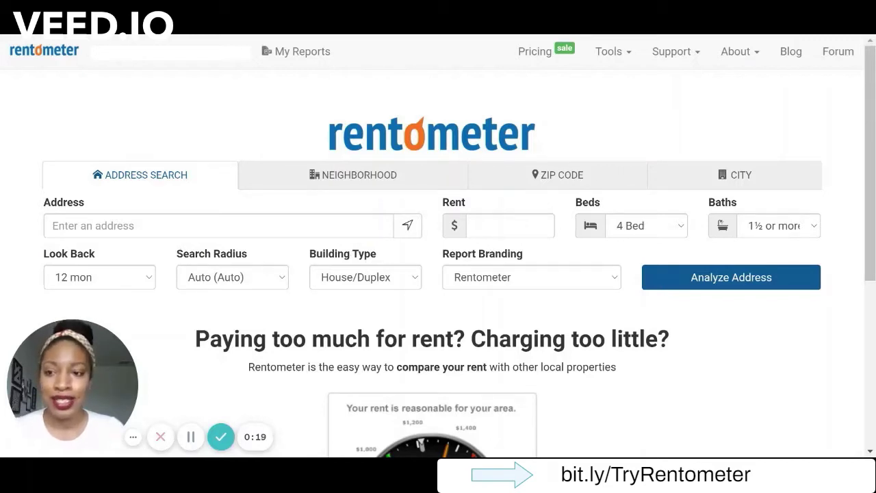
Paste the property's street address into the Address field and accept the suggestion.
{"action": "left_click", "coordinate": [219, 225]}
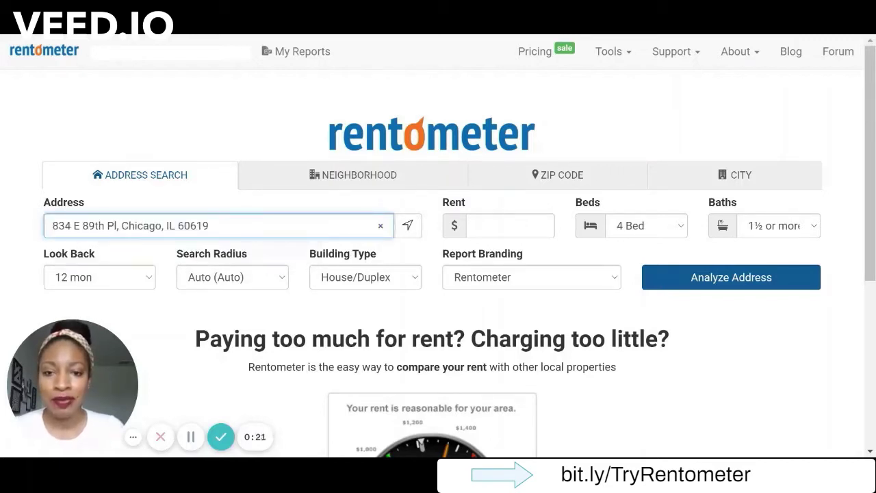
{"action": "left_click", "coordinate": [317, 204]}
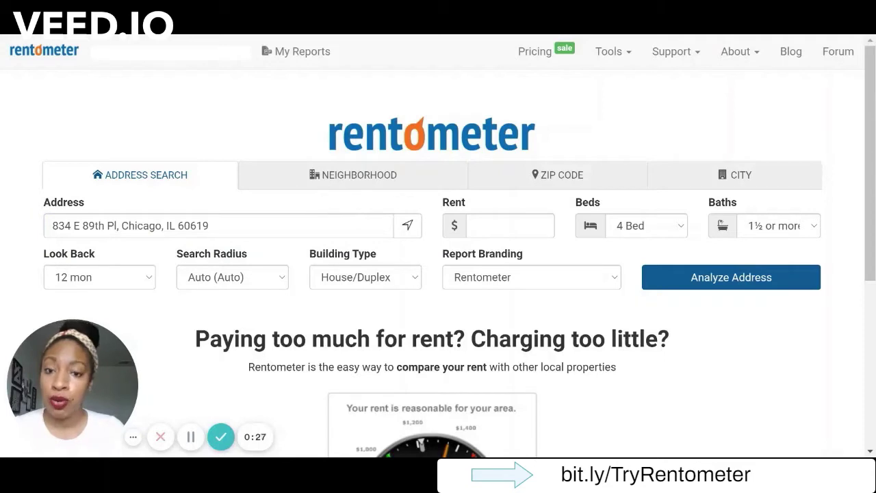
Look over the Neighborhood, Zip Code and City search forms, finishing on City.
{"action": "left_click", "coordinate": [359, 179]}
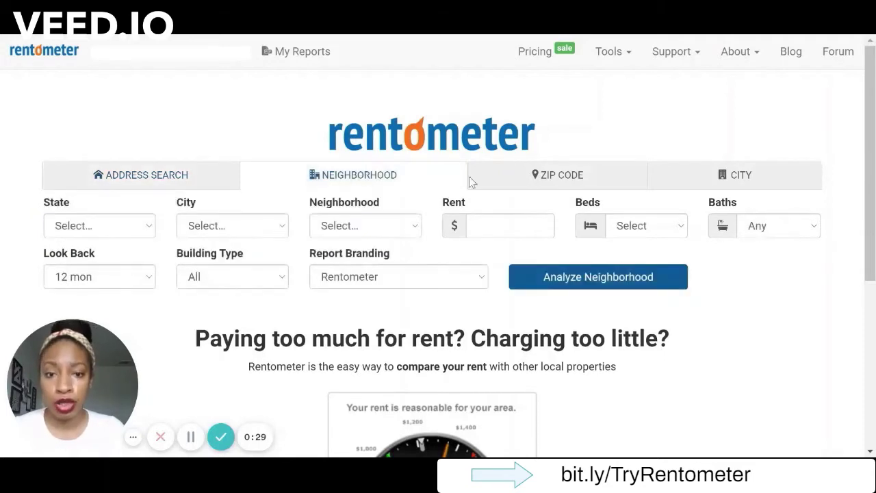
{"action": "left_click", "coordinate": [542, 187]}
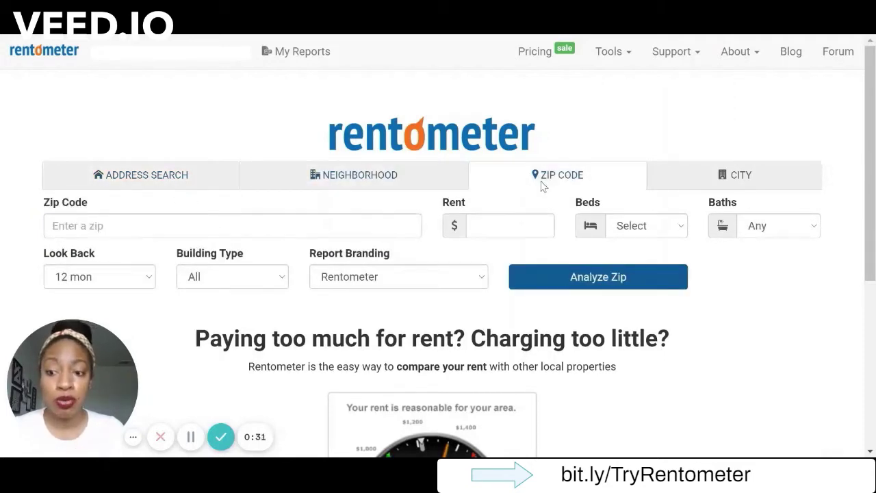
{"action": "left_click", "coordinate": [695, 189]}
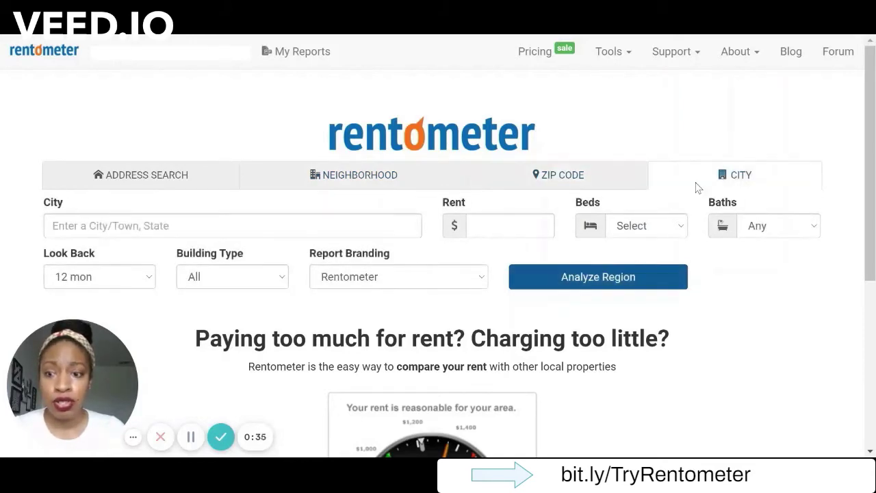
Analyze the address for 4 beds, 1½+ baths and a 12-month look-back.
{"action": "left_click", "coordinate": [167, 182]}
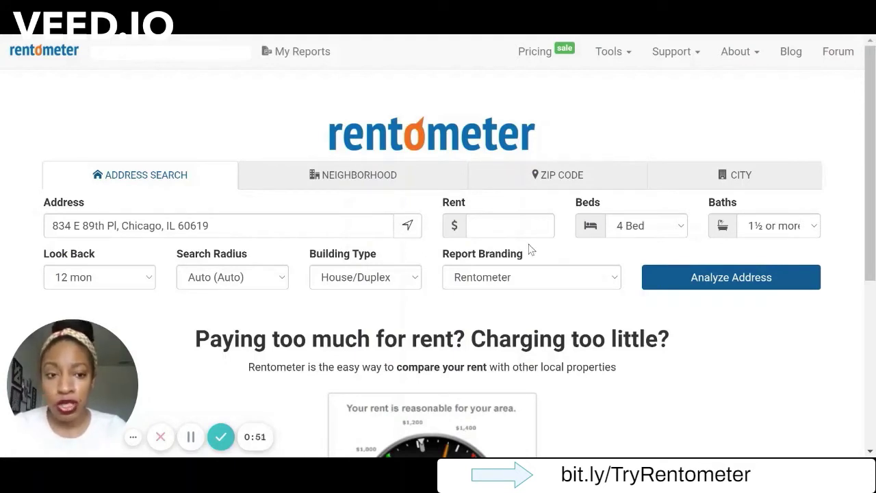
{"action": "left_click", "coordinate": [635, 236]}
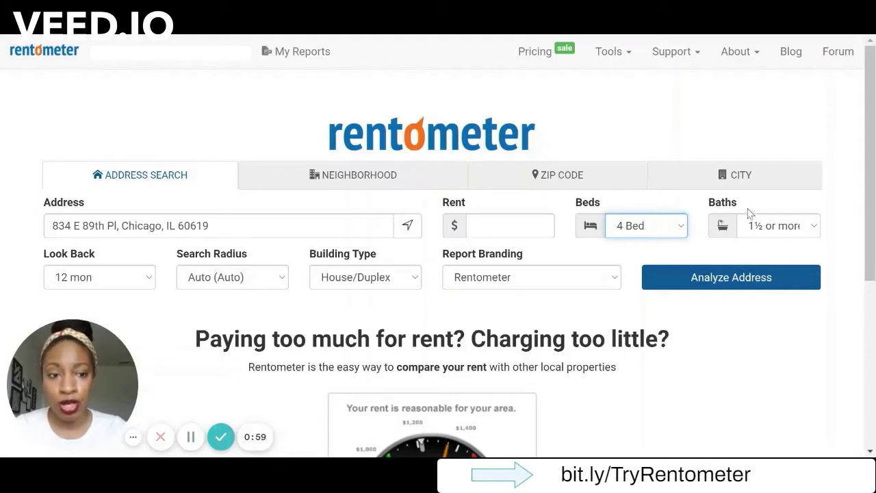
{"action": "left_click", "coordinate": [770, 225]}
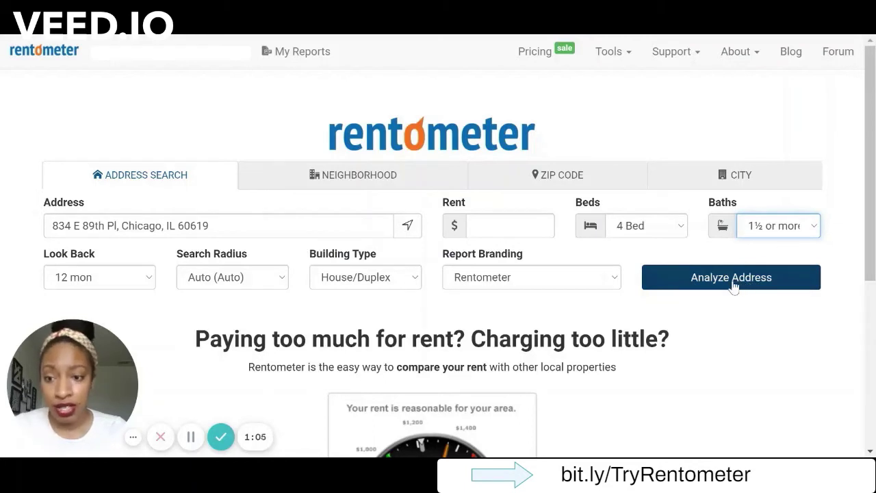
{"action": "left_click", "coordinate": [122, 279]}
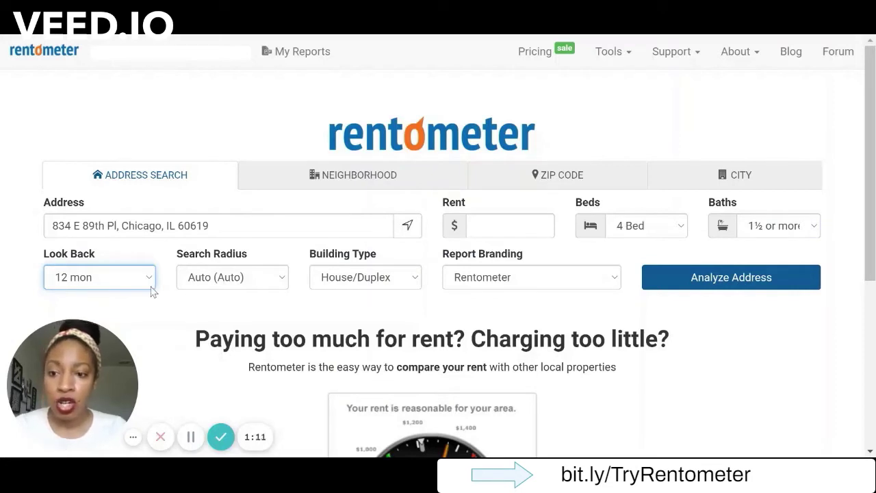
{"action": "left_click", "coordinate": [689, 286]}
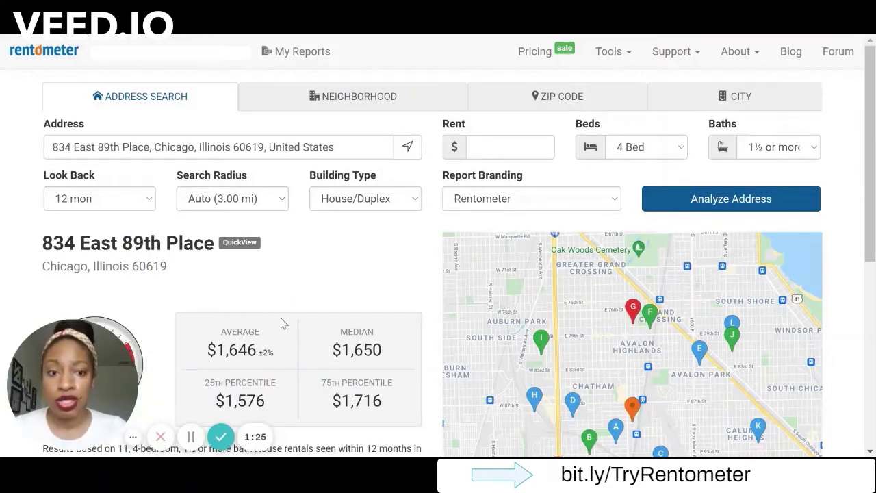
Review the $1,646 average and $1,650 median results and map, then generate the PRO report.
{"action": "scroll", "coordinate": [341, 289], "scroll_direction": "down", "scroll_amount": 1}
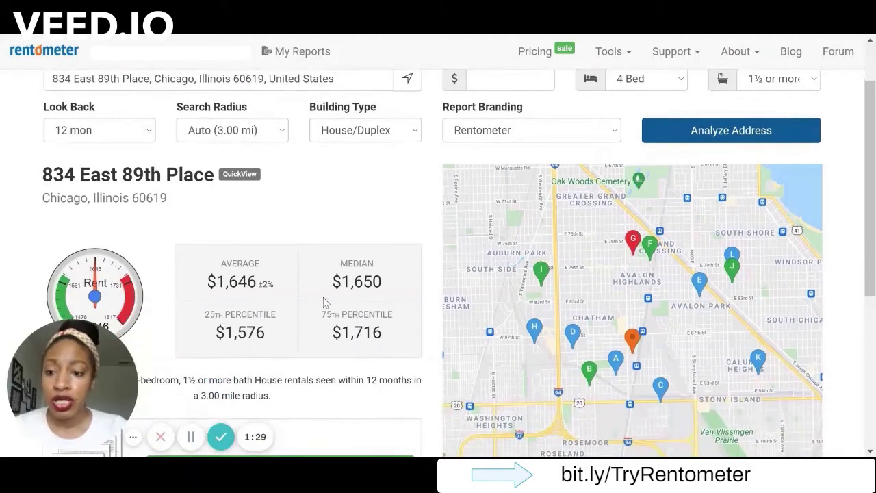
{"action": "scroll", "coordinate": [336, 291], "scroll_direction": "up", "scroll_amount": 1}
{"action": "scroll", "coordinate": [336, 291], "scroll_direction": "down", "scroll_amount": 1}
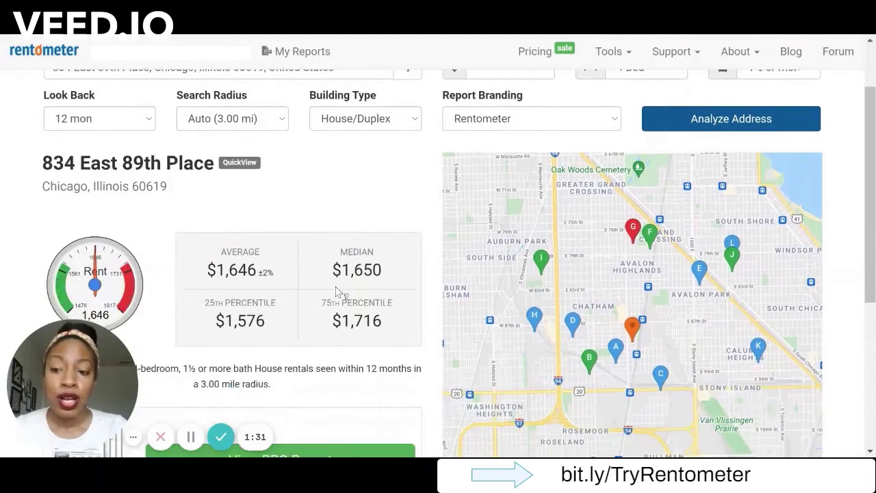
{"action": "scroll", "coordinate": [336, 291], "scroll_direction": "down", "scroll_amount": 2}
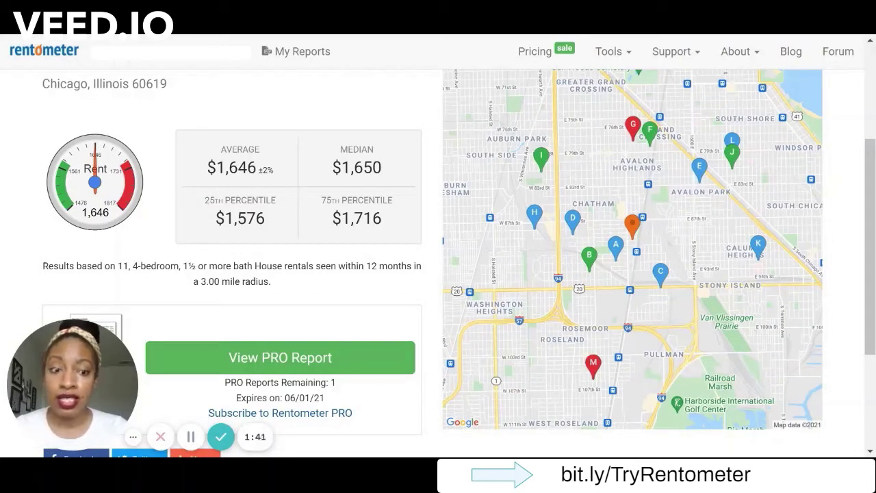
{"action": "left_click", "coordinate": [340, 360]}
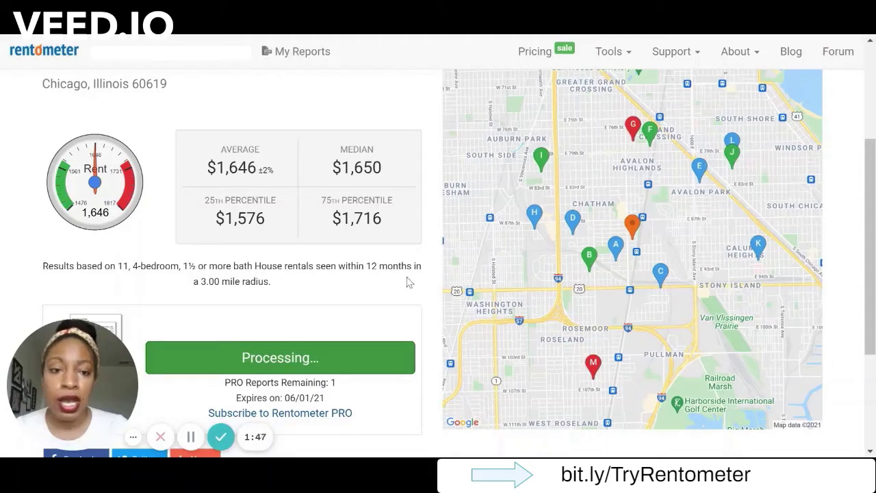
Scroll the PRO report past the statistics, rent distribution and map to the 4-bed comparables table.
{"action": "scroll", "coordinate": [408, 281], "scroll_direction": "up", "scroll_amount": 1}
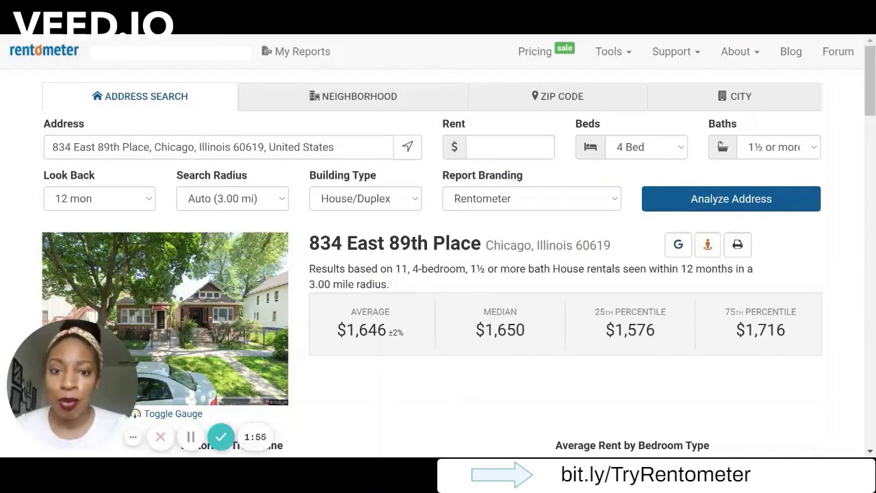
{"action": "scroll", "coordinate": [470, 397], "scroll_direction": "down", "scroll_amount": 3}
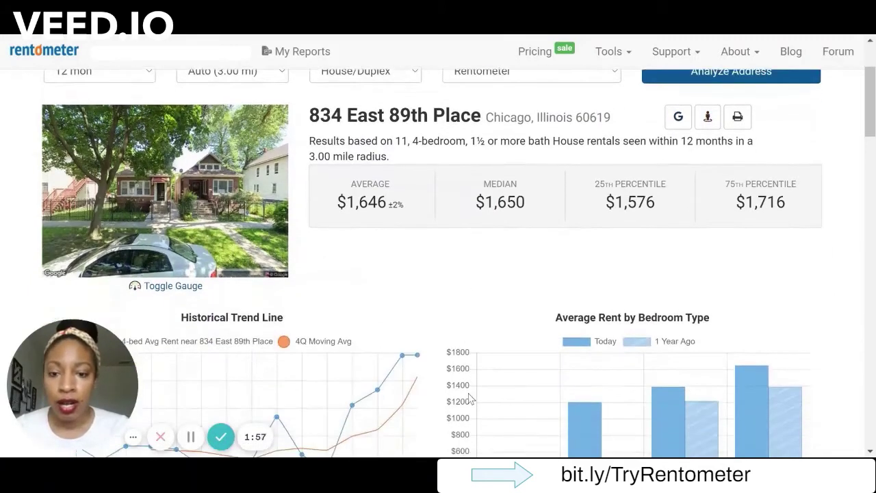
{"action": "scroll", "coordinate": [470, 397], "scroll_direction": "down", "scroll_amount": 1}
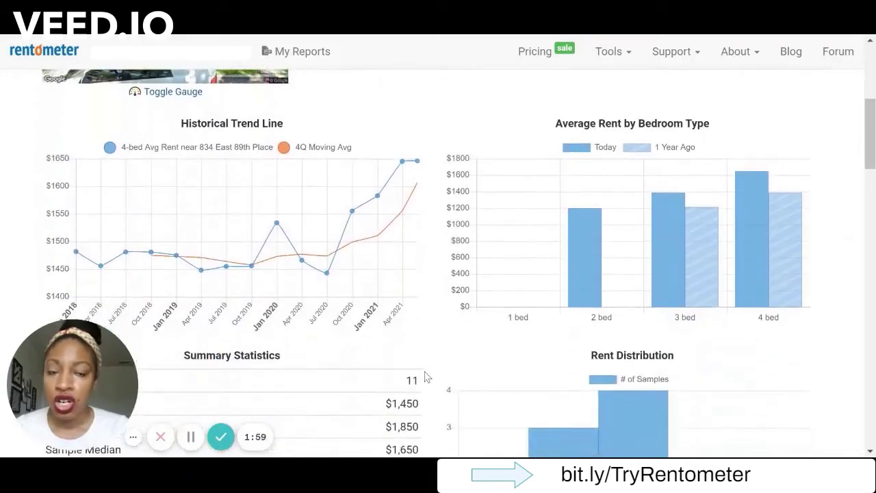
{"action": "mouse_move", "coordinate": [691, 262]}
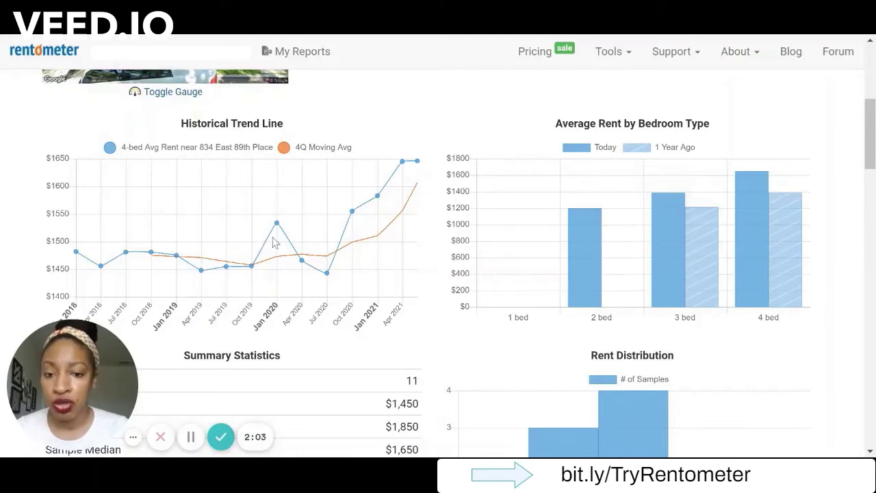
{"action": "scroll", "coordinate": [391, 316], "scroll_direction": "down", "scroll_amount": 1}
{"action": "scroll", "coordinate": [391, 317], "scroll_direction": "down", "scroll_amount": 5}
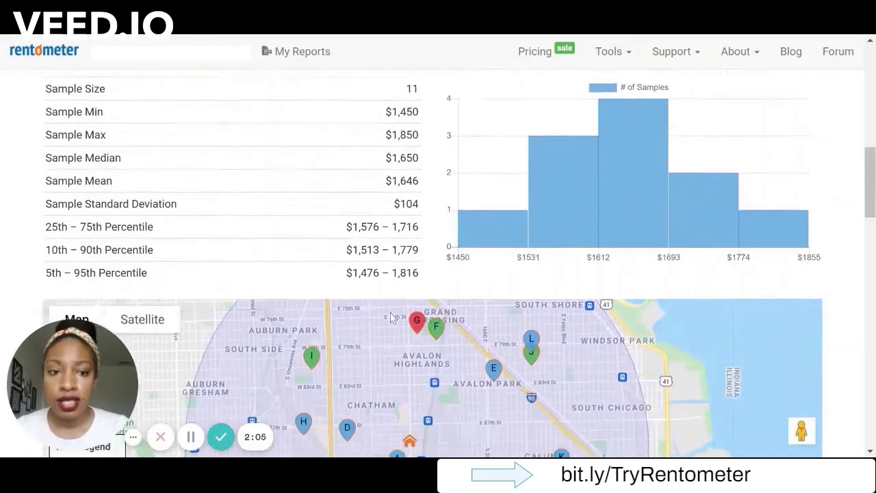
{"action": "scroll", "coordinate": [391, 316], "scroll_direction": "down", "scroll_amount": 4}
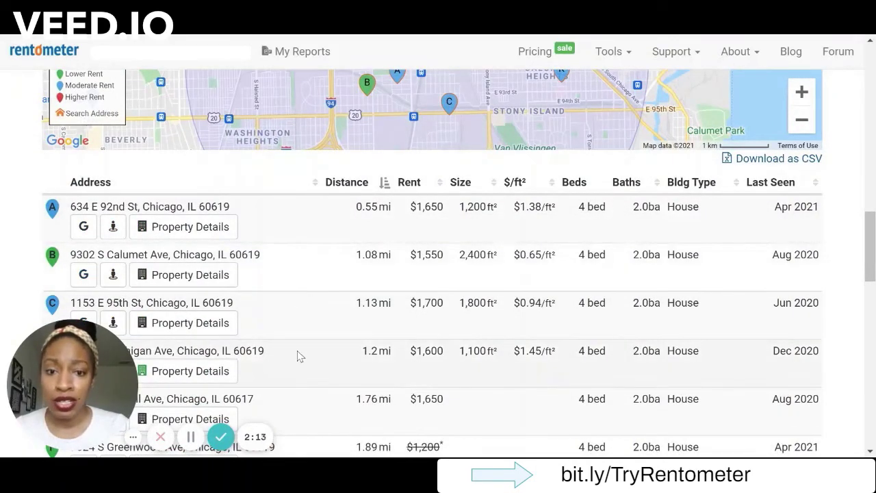
{"action": "scroll", "coordinate": [298, 356], "scroll_direction": "up", "scroll_amount": 1}
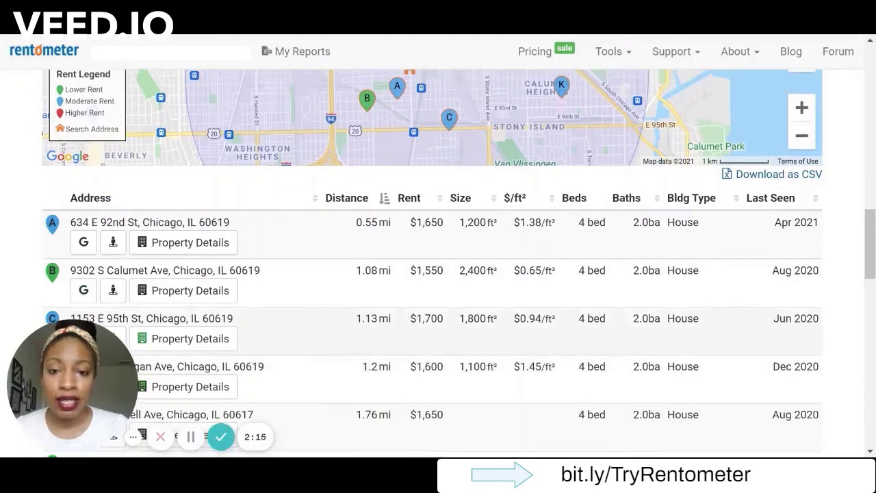
{"action": "scroll", "coordinate": [445, 133], "scroll_direction": "up", "scroll_amount": 10}
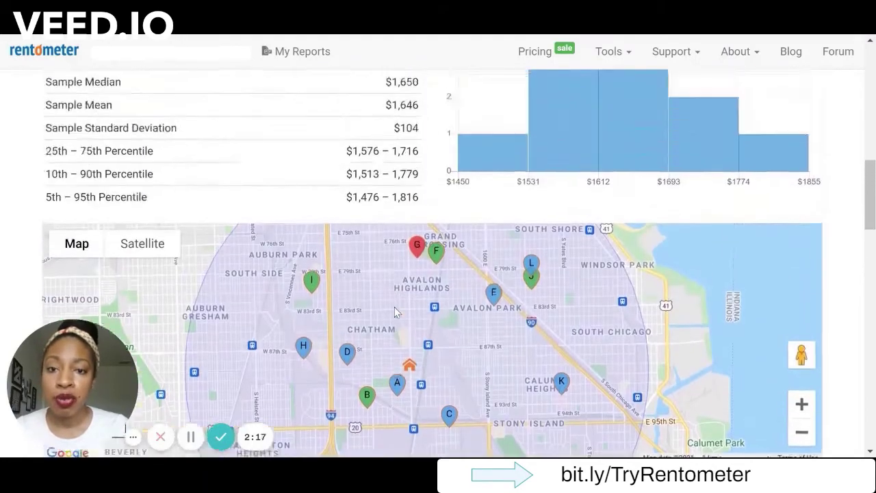
{"action": "scroll", "coordinate": [397, 312], "scroll_direction": "up", "scroll_amount": 3}
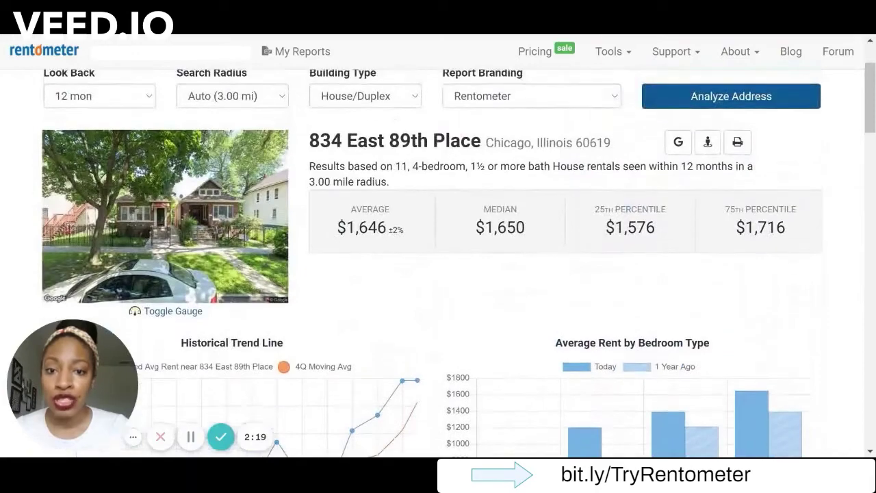
{"action": "scroll", "coordinate": [404, 335], "scroll_direction": "down", "scroll_amount": 12}
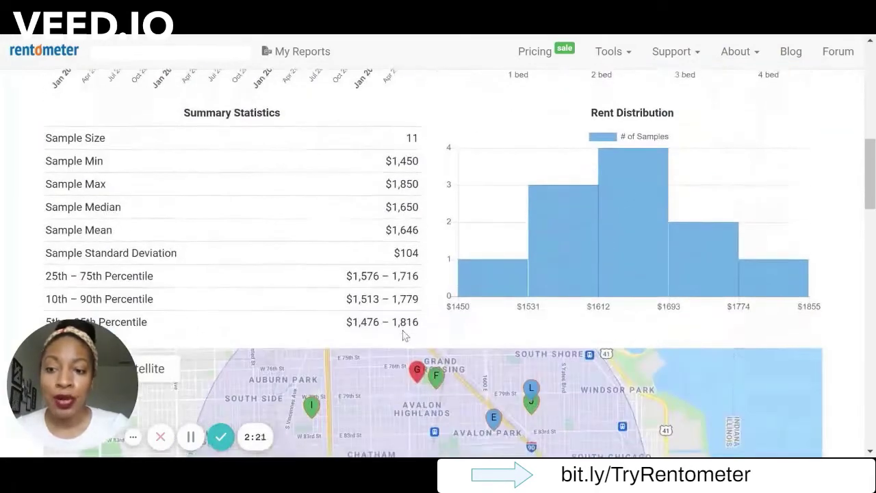
{"action": "scroll", "coordinate": [541, 255], "scroll_direction": "down", "scroll_amount": 1}
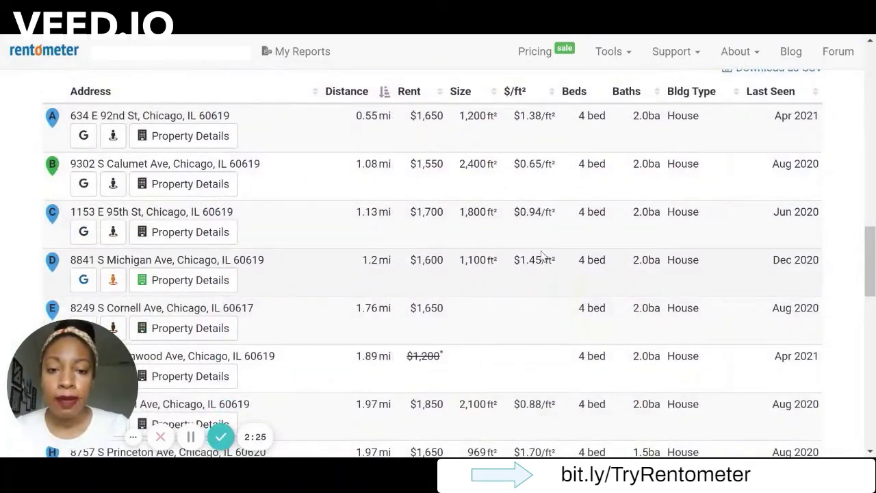
{"action": "scroll", "coordinate": [627, 286], "scroll_direction": "down", "scroll_amount": 1}
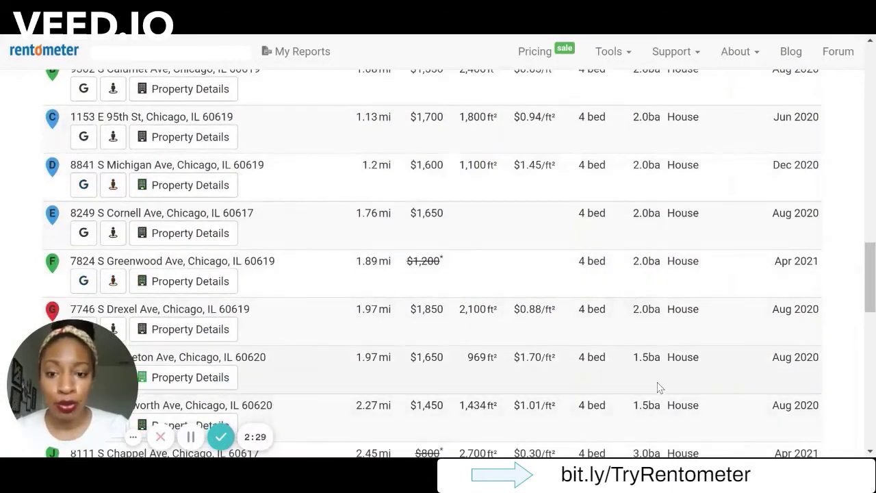
{"action": "scroll", "coordinate": [658, 388], "scroll_direction": "down", "scroll_amount": 3}
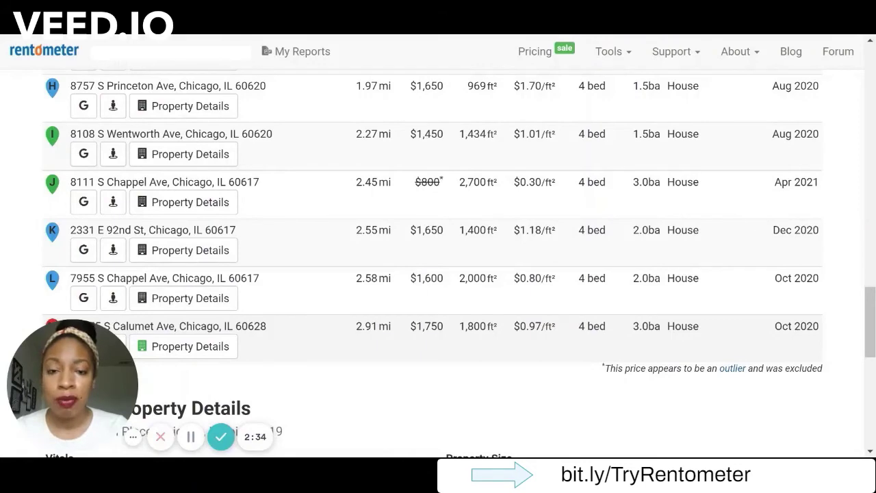
{"action": "scroll", "coordinate": [470, 315], "scroll_direction": "up", "scroll_amount": 3}
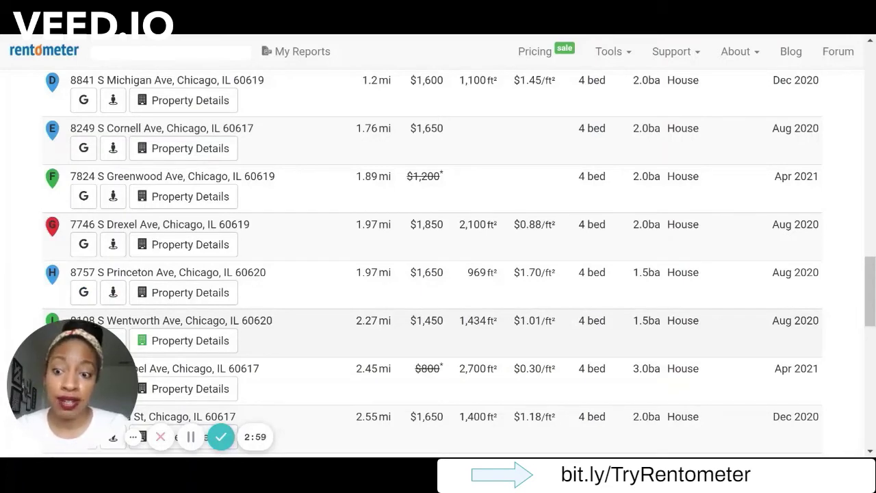
Scroll back to the report top: 11 comparables within 3 miles, $1,646 average, $1,650 median.
{"action": "scroll", "coordinate": [493, 297], "scroll_direction": "up", "scroll_amount": 1}
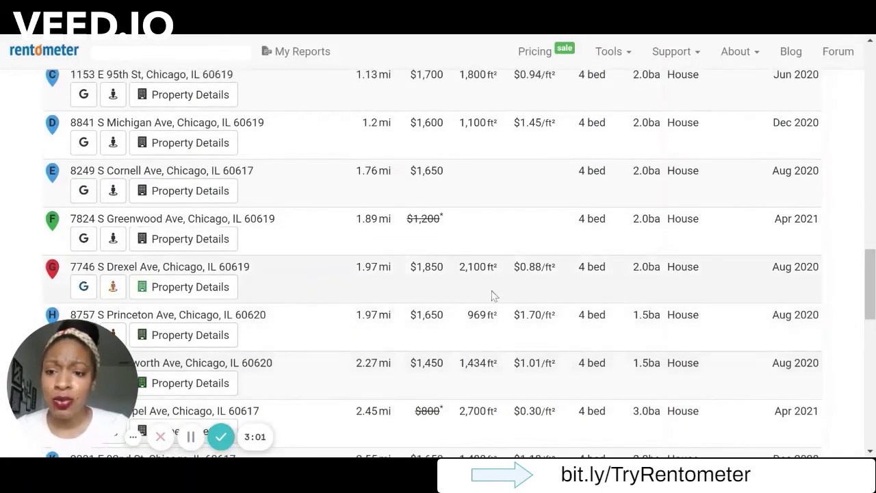
{"action": "scroll", "coordinate": [308, 321], "scroll_direction": "up", "scroll_amount": 8}
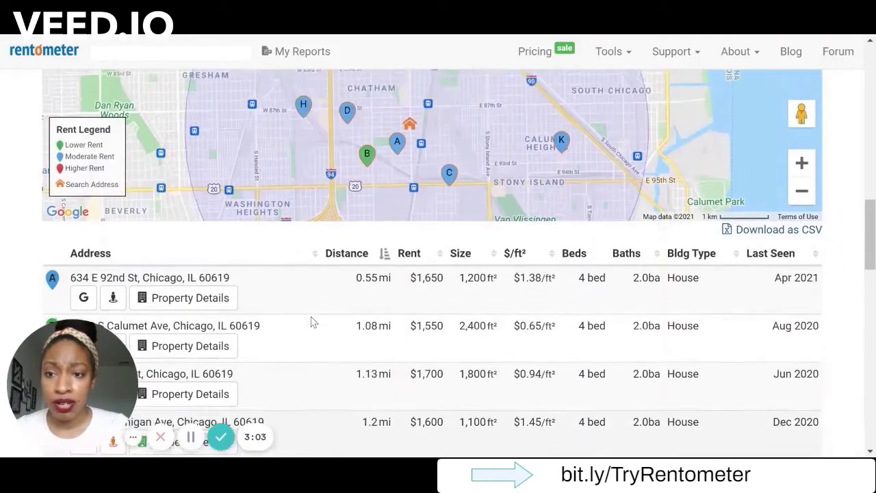
{"action": "scroll", "coordinate": [311, 322], "scroll_direction": "up", "scroll_amount": 5}
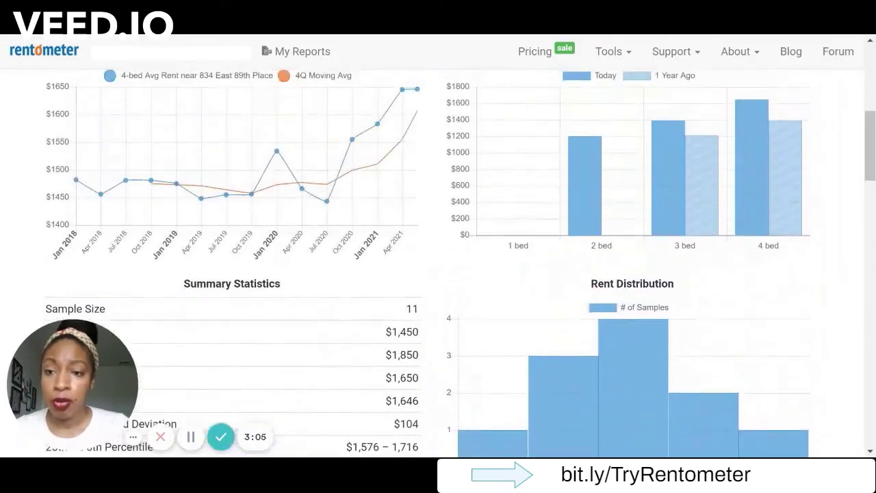
{"action": "scroll", "coordinate": [366, 363], "scroll_direction": "up", "scroll_amount": 5}
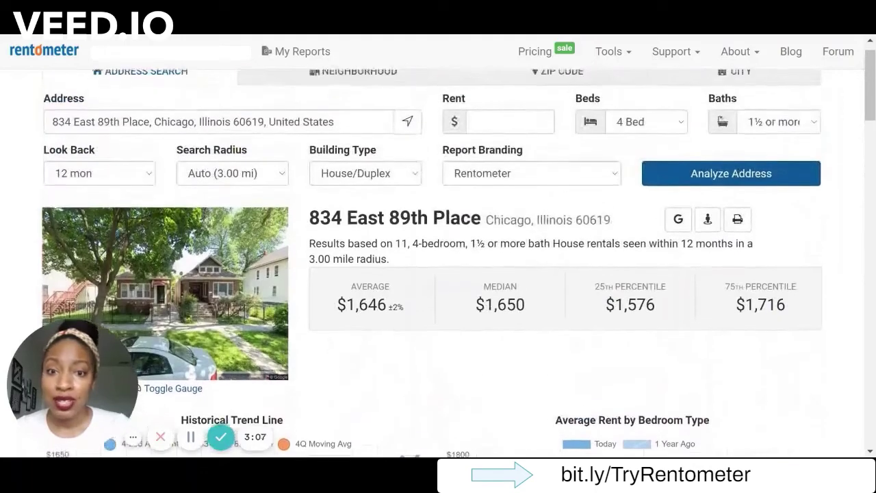
{"action": "scroll", "coordinate": [367, 363], "scroll_direction": "up", "scroll_amount": 1}
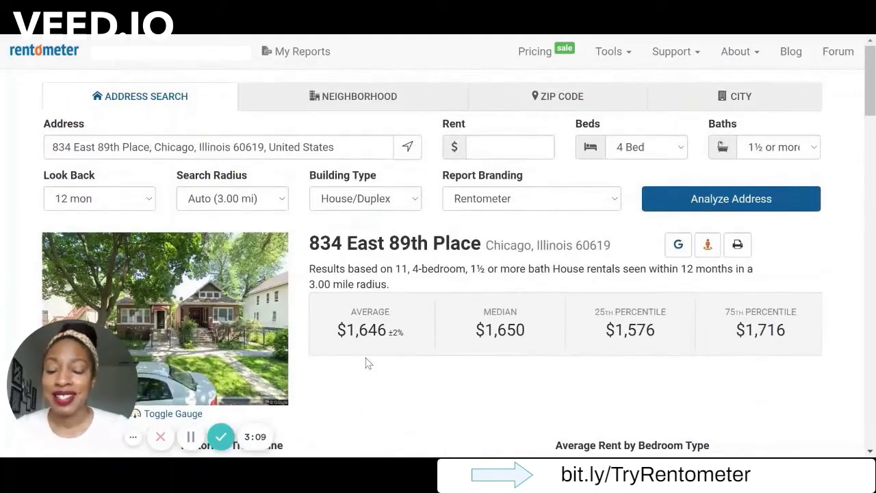